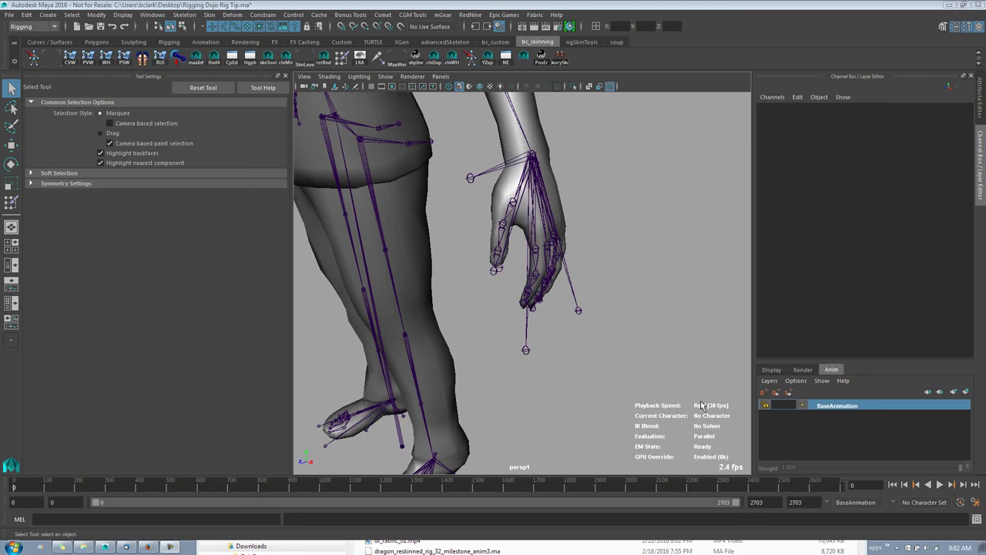
# - Examine the left hand's mesh and finger joints from several angles
pyautogui.keyDown('alt'); pyautogui.moveTo(564, 308); pyautogui.dragTo(592, 298); pyautogui.keyUp('alt')
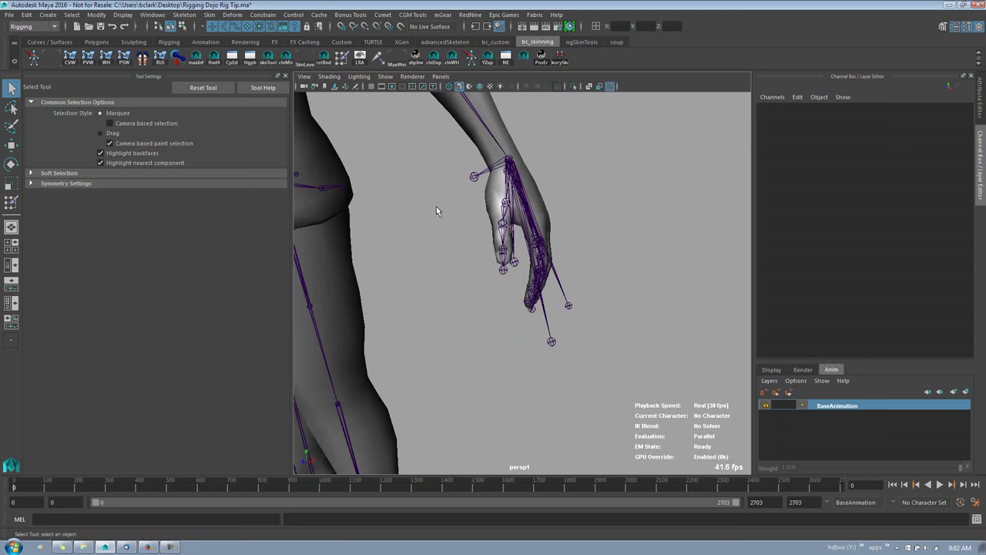
pyautogui.keyDown('alt'); pyautogui.moveTo(456, 216); pyautogui.dragTo(705, 235); pyautogui.keyUp('alt')
pyautogui.click(542, 202)
pyautogui.keyDown('alt'); pyautogui.moveTo(509, 234); pyautogui.dragTo(517, 238); pyautogui.keyUp('alt')
pyautogui.keyDown('alt'); pyautogui.moveTo(517, 239); pyautogui.dragTo(672, 260, button='right'); pyautogui.keyUp('alt')
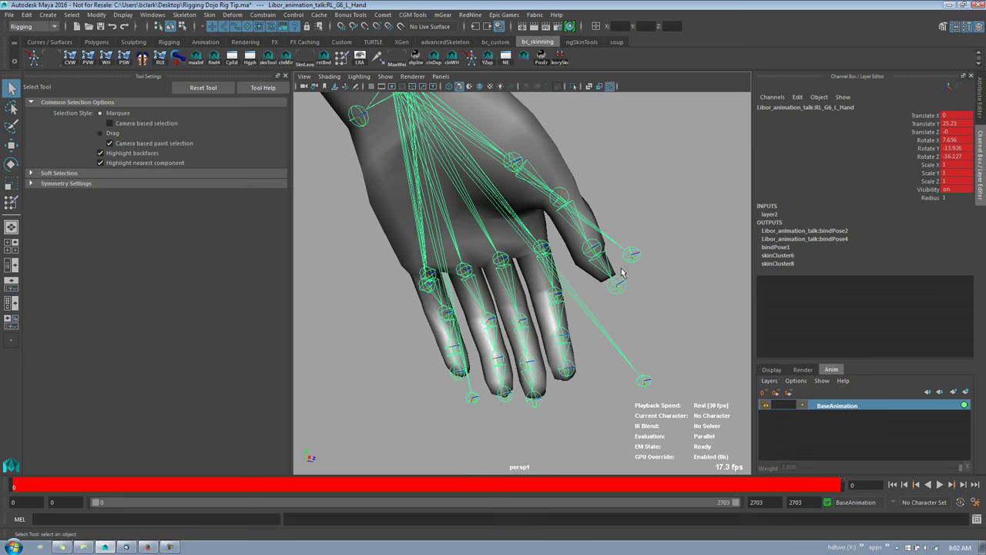
pyautogui.click(548, 394)
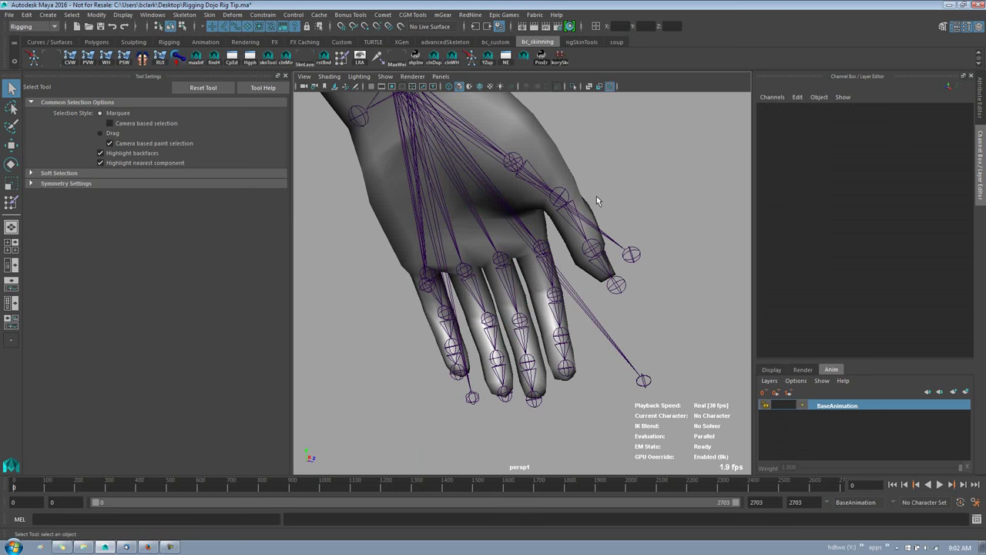
pyautogui.moveTo(596, 195)
pyautogui.keyDown('alt'); pyautogui.mouseDown()
pyautogui.moveTo(567, 207)
pyautogui.moveTo(608, 227)
pyautogui.moveTo(587, 200)
pyautogui.mouseUp(); pyautogui.keyUp('alt')
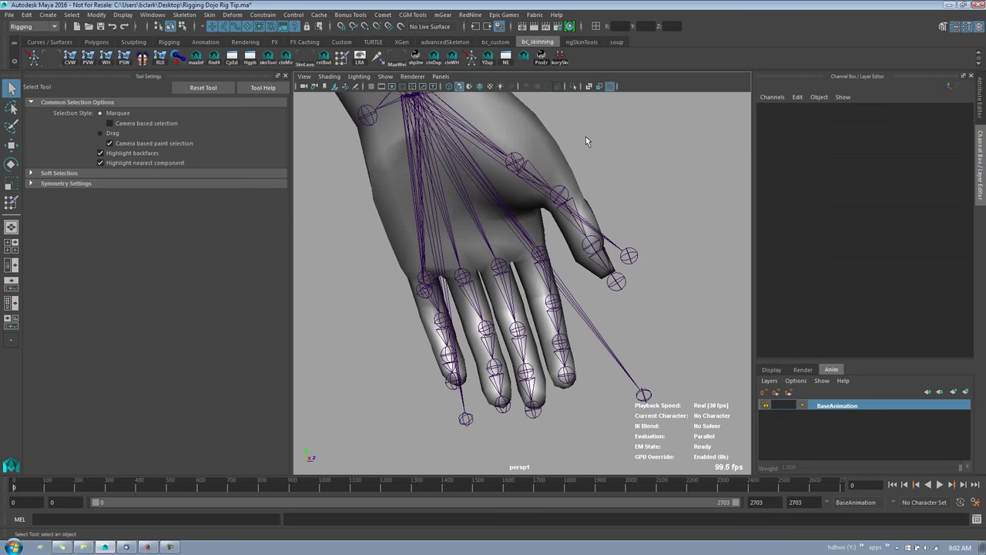
pyautogui.keyDown('alt'); pyautogui.moveTo(571, 299); pyautogui.dragTo(536, 338); pyautogui.keyUp('alt')
pyautogui.keyDown('alt'); pyautogui.moveTo(598, 326); pyautogui.dragTo(586, 324); pyautogui.keyUp('alt')
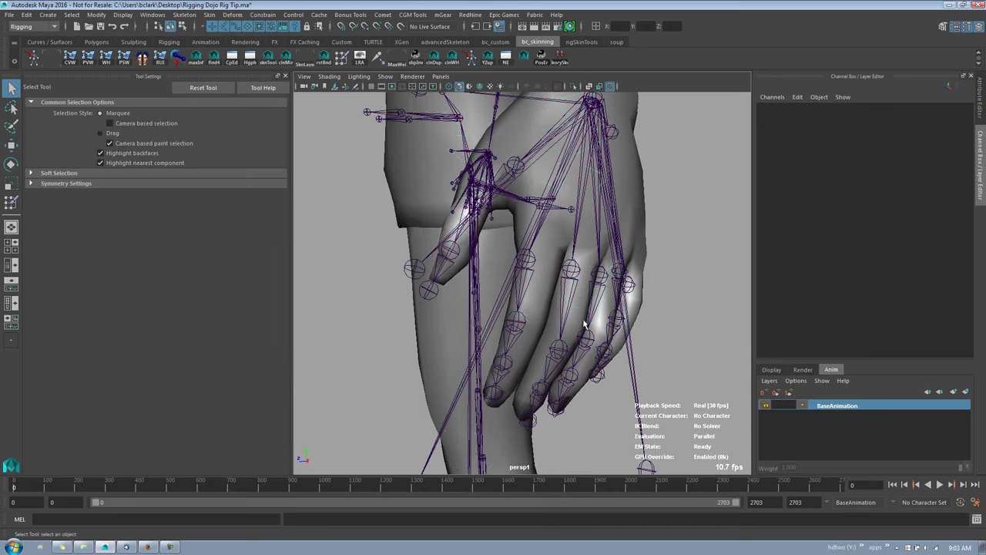
# - Switch the white_male_pants mesh to face selection and select a face on the hand
pyautogui.click(584, 325)
pyautogui.moveTo(583, 324); pyautogui.dragTo(583, 291, button='right')
pyautogui.moveTo(609, 356)
pyautogui.keyDown('alt'); pyautogui.mouseDown()
pyautogui.moveTo(640, 353)
pyautogui.moveTo(598, 351)
pyautogui.moveTo(614, 351)
pyautogui.mouseUp(); pyautogui.keyUp('alt')
# - Select a face on the middle finger and align the camera to that polygon
pyautogui.click(304, 76)
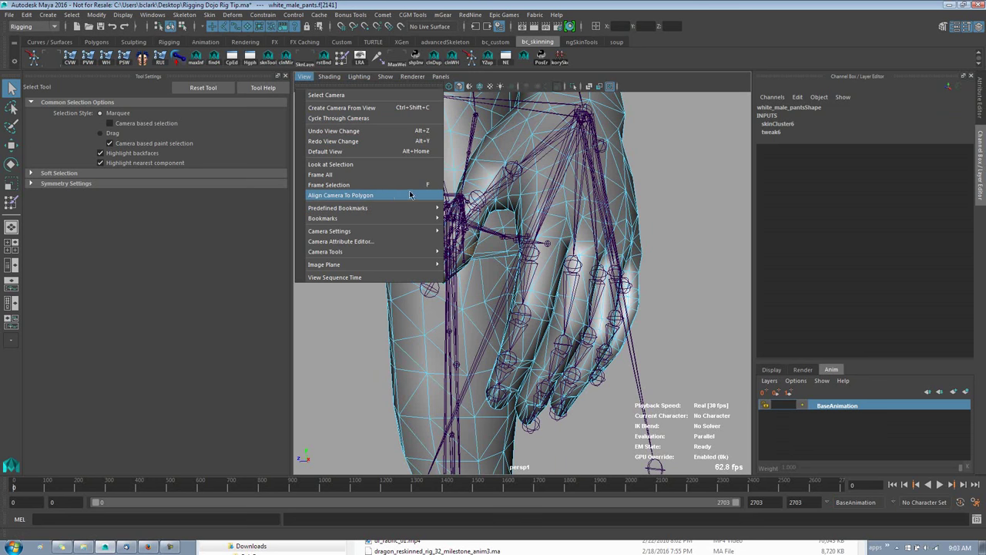
pyautogui.keyDown('alt'); pyautogui.moveTo(641, 274); pyautogui.dragTo(562, 309); pyautogui.keyUp('alt')
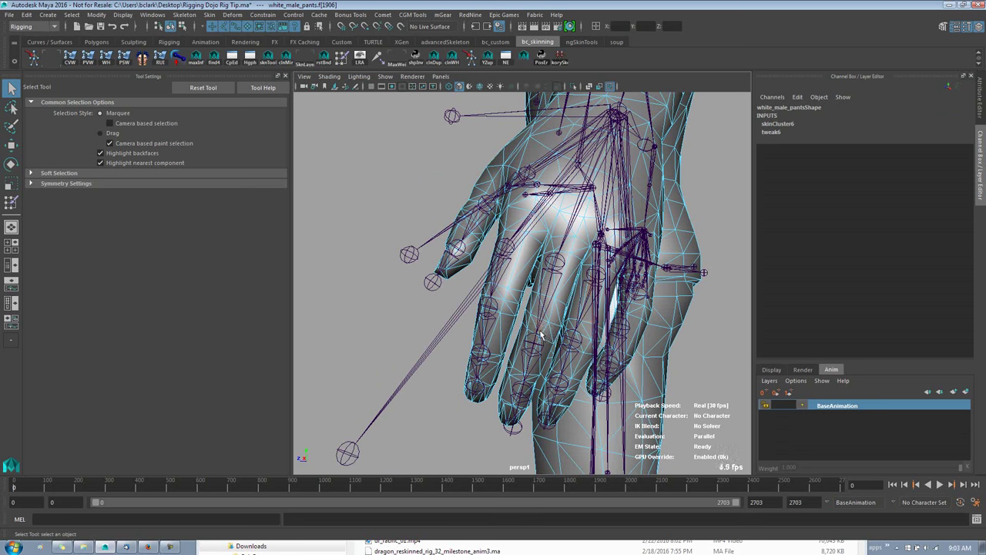
pyautogui.keyDown('alt'); pyautogui.moveTo(545, 341); pyautogui.dragTo(552, 348); pyautogui.keyUp('alt')
pyautogui.click(307, 78)
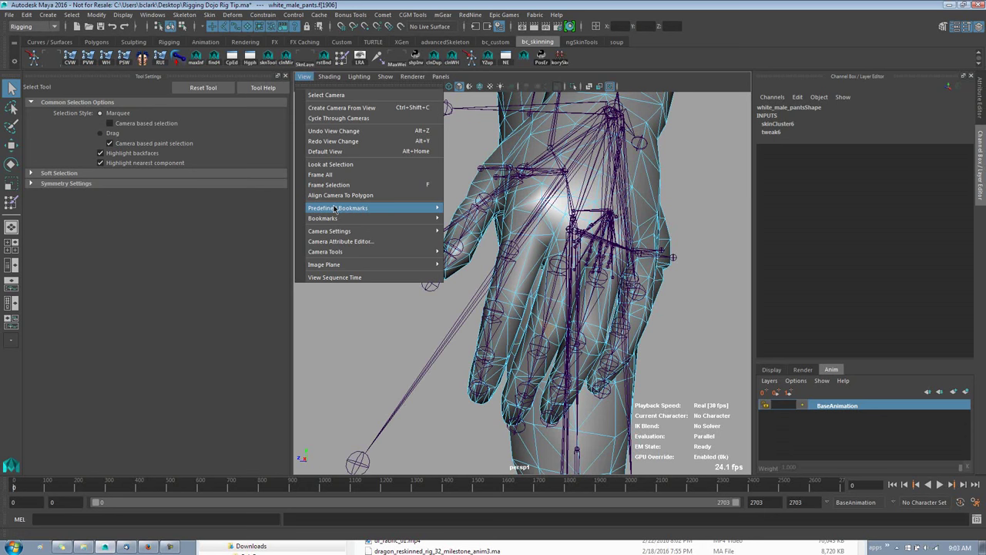
pyautogui.click(343, 197)
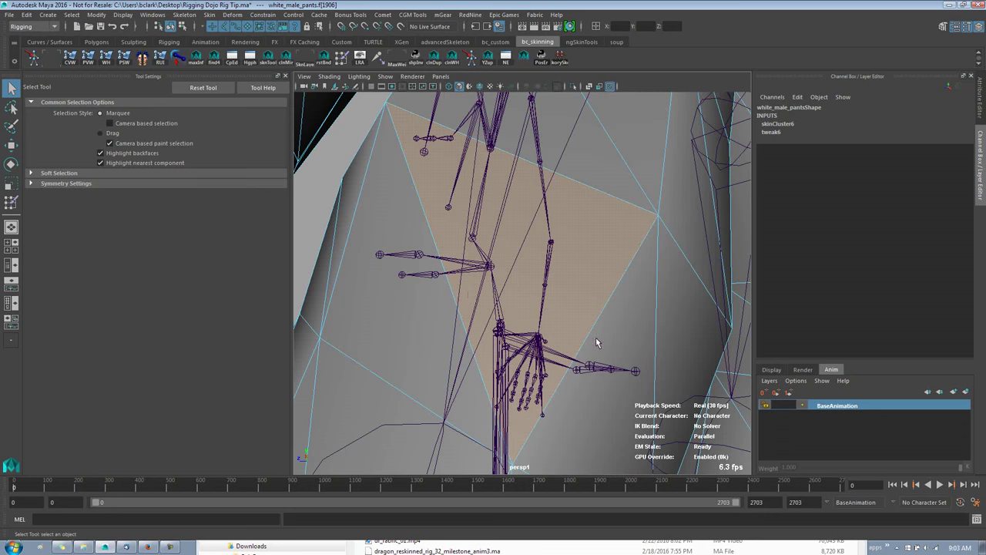
# - Select a face on the index finger and align the camera to that polygon
pyautogui.keyDown('alt'); pyautogui.moveTo(596, 342); pyautogui.dragTo(414, 295, button='right'); pyautogui.keyUp('alt')
pyautogui.keyDown('alt'); pyautogui.moveTo(505, 322); pyautogui.dragTo(369, 282, button='right'); pyautogui.keyUp('alt')
pyautogui.keyDown('alt'); pyautogui.moveTo(370, 282); pyautogui.dragTo(404, 335); pyautogui.keyUp('alt')
pyautogui.click(404, 335)
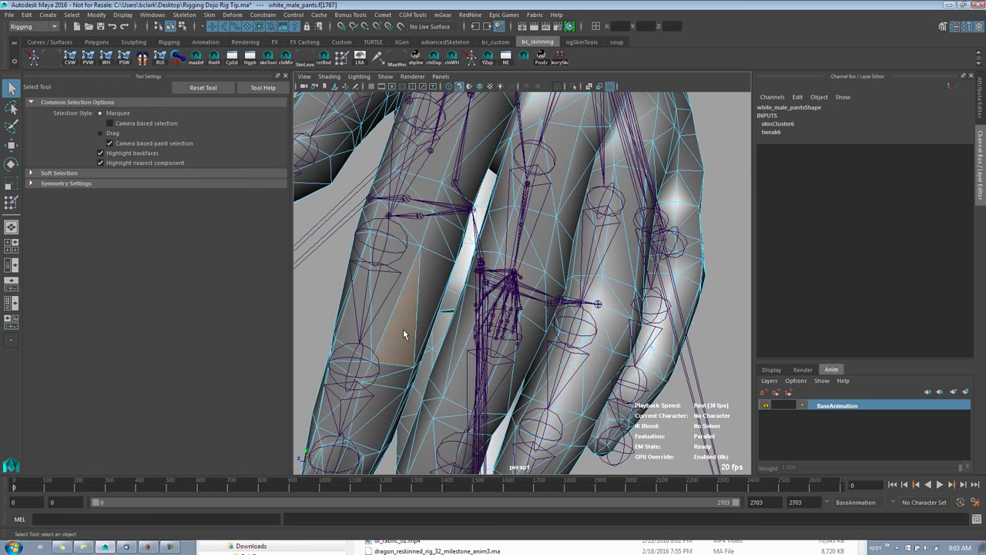
pyautogui.click(305, 76)
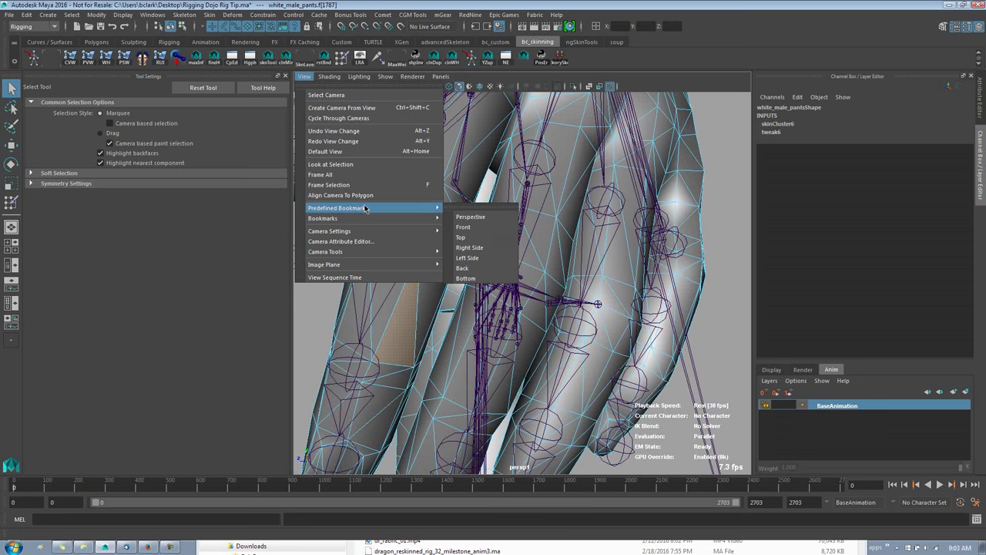
pyautogui.click(341, 195)
# - Clear the face selection and roll the camera with the Roll Tool until the fingers hang vertically
pyautogui.keyDown('alt'); pyautogui.moveTo(527, 283); pyautogui.dragTo(535, 342); pyautogui.keyUp('alt')
pyautogui.click(494, 343)
pyautogui.moveTo(460, 315)
pyautogui.keyDown('alt'); pyautogui.mouseDown()
pyautogui.moveTo(598, 312)
pyautogui.moveTo(411, 270)
pyautogui.moveTo(462, 282)
pyautogui.moveTo(454, 302)
pyautogui.mouseUp(); pyautogui.keyUp('alt')
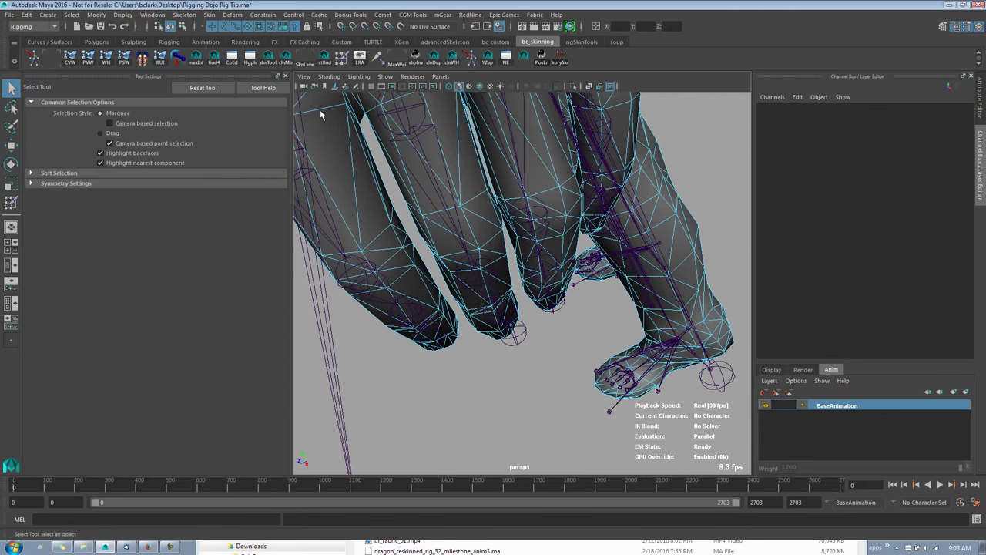
pyautogui.click(305, 77)
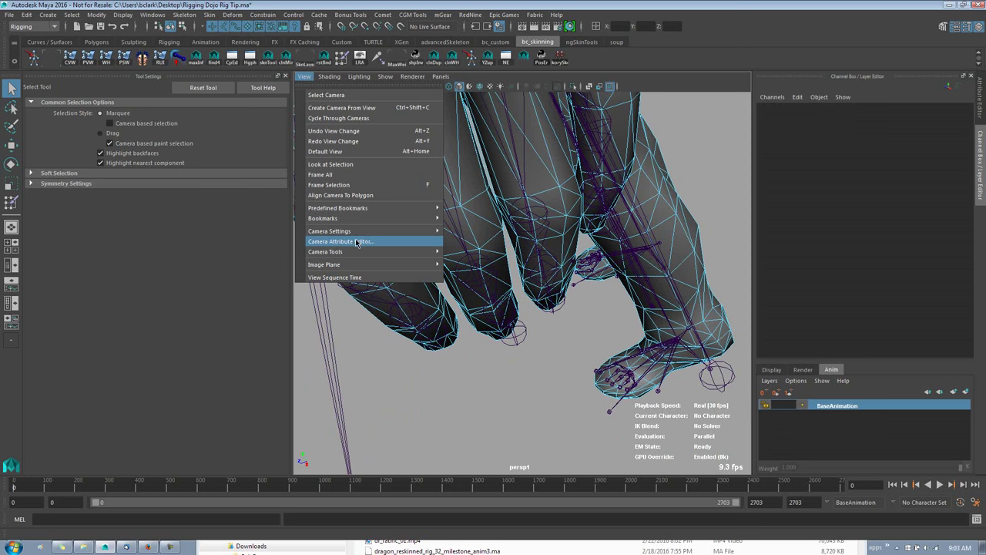
pyautogui.moveTo(366, 252)
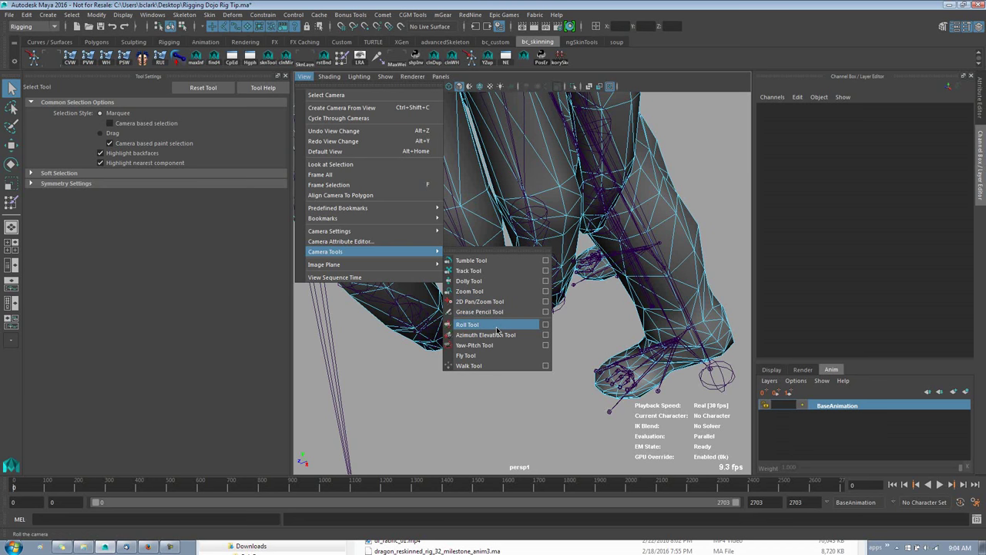
pyautogui.click(468, 325)
pyautogui.moveTo(564, 294); pyautogui.dragTo(475, 334)
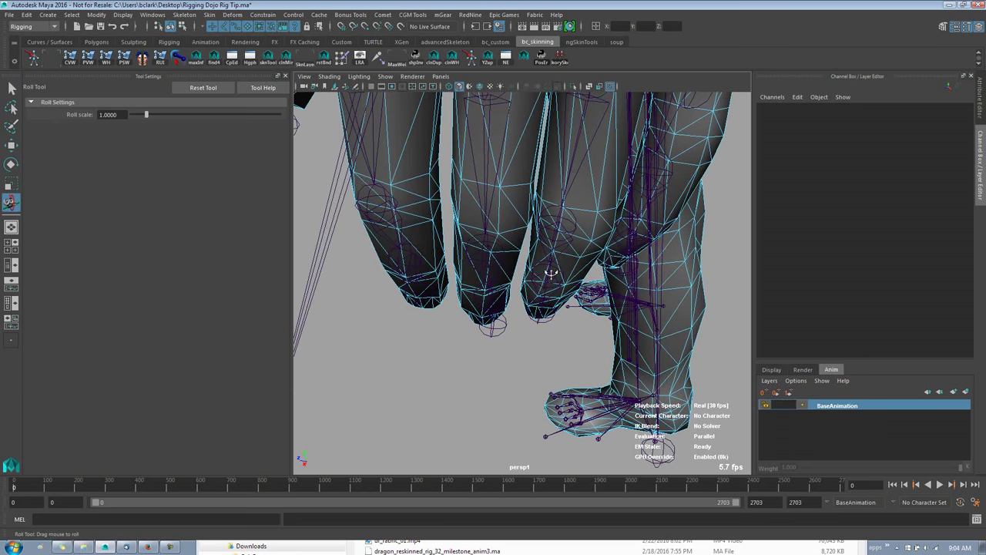
pyautogui.press('q')
# - Select the mesh as an object and activate the Paint Skin Weights Tool on it, then leave the tool
pyautogui.keyDown('alt'); pyautogui.moveTo(544, 277); pyautogui.dragTo(453, 298); pyautogui.keyUp('alt')
pyautogui.click(419, 152)
pyautogui.keyDown('alt'); pyautogui.moveTo(407, 165); pyautogui.dragTo(444, 246); pyautogui.keyUp('alt')
pyautogui.moveTo(417, 226); pyautogui.dragTo(353, 213, button='right')
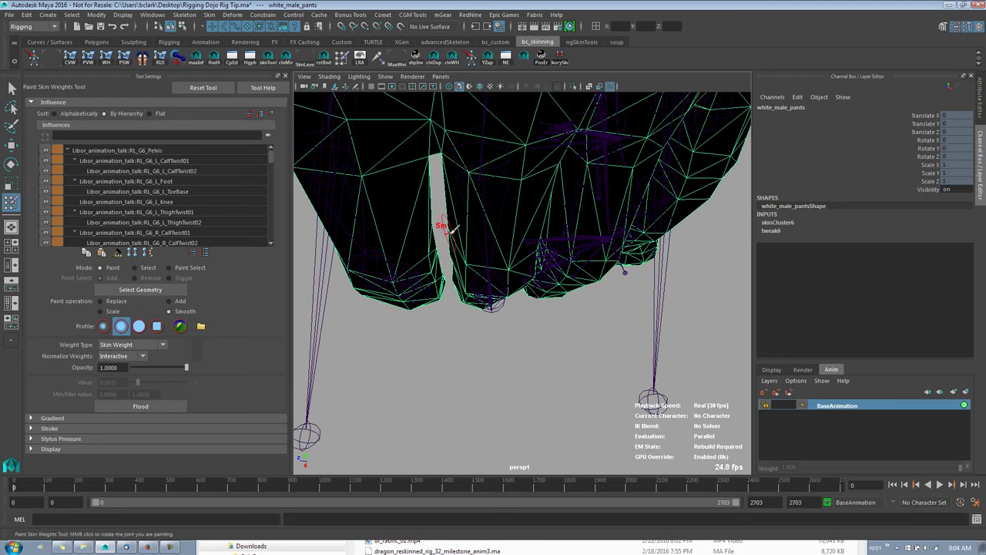
pyautogui.moveTo(449, 255)
pyautogui.keyDown('alt'); pyautogui.mouseDown()
pyautogui.moveTo(473, 215)
pyautogui.moveTo(487, 264)
pyautogui.moveTo(568, 286)
pyautogui.moveTo(464, 324)
pyautogui.moveTo(443, 267)
pyautogui.moveTo(387, 264)
pyautogui.moveTo(478, 293)
pyautogui.moveTo(532, 324)
pyautogui.moveTo(561, 316)
pyautogui.moveTo(562, 296)
pyautogui.mouseUp(); pyautogui.keyUp('alt')
pyautogui.press('q')
# - Return the mesh to face selection and align the camera to a face on the little finger
pyautogui.rightClick(562, 293)
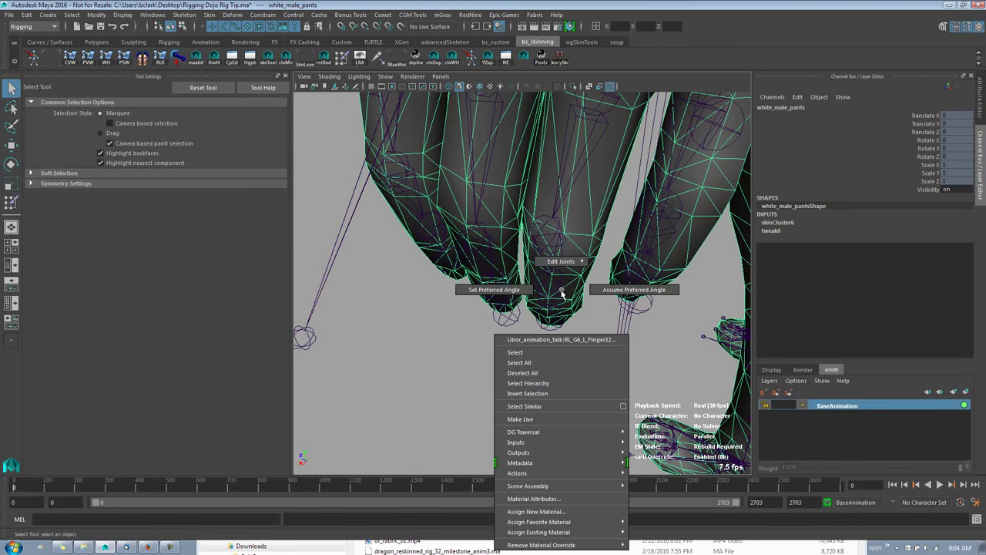
pyautogui.moveTo(583, 221); pyautogui.dragTo(586, 247, button='right')
pyautogui.keyDown('alt'); pyautogui.moveTo(617, 235); pyautogui.dragTo(649, 205); pyautogui.keyUp('alt')
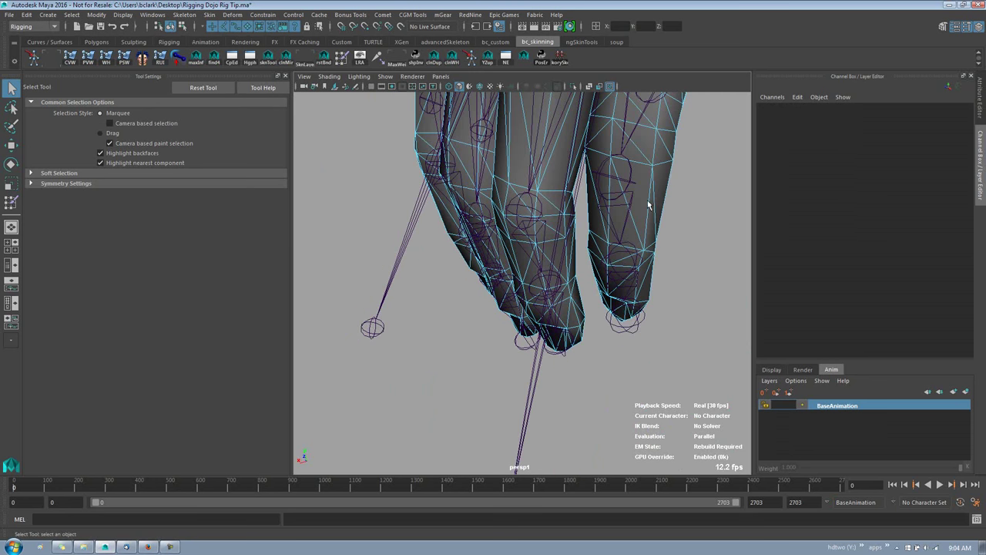
pyautogui.click(647, 203)
pyautogui.click(304, 77)
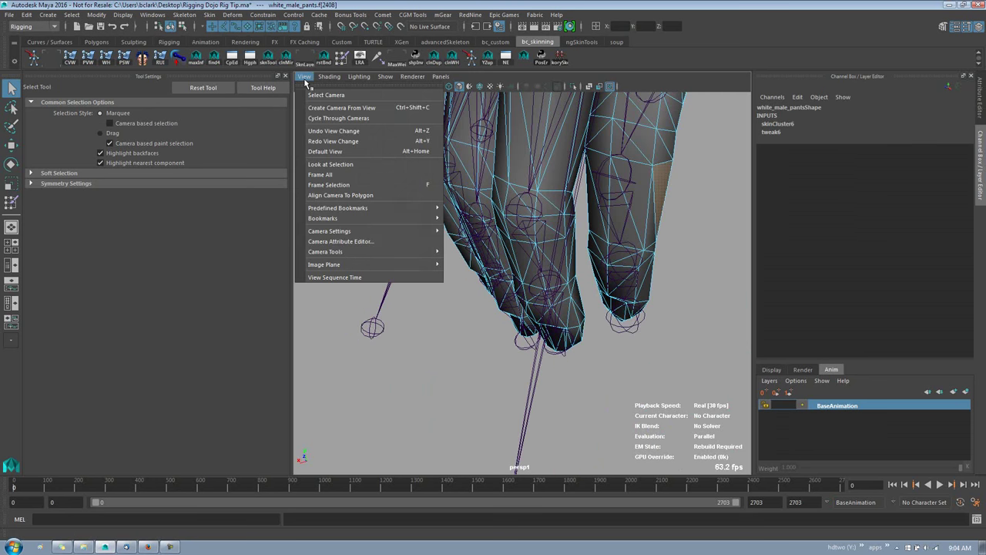
pyautogui.click(357, 197)
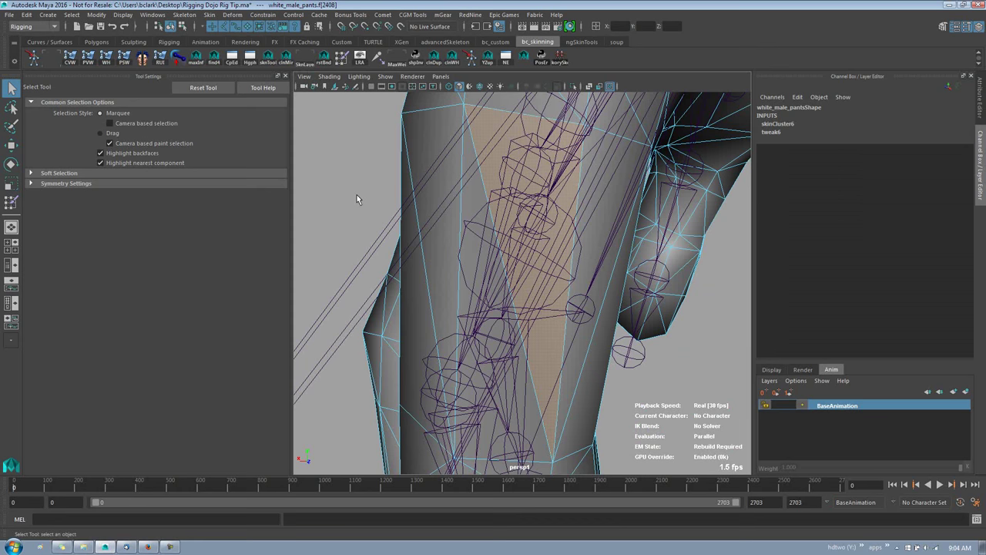
# - Select a face on the side of the palm and align the camera to it
pyautogui.scroll(-5, 440, 253)
pyautogui.keyDown('alt'); pyautogui.moveTo(518, 298); pyautogui.dragTo(509, 236, button='middle'); pyautogui.keyUp('alt')
pyautogui.keyDown('alt'); pyautogui.moveTo(508, 236); pyautogui.dragTo(479, 195); pyautogui.keyUp('alt')
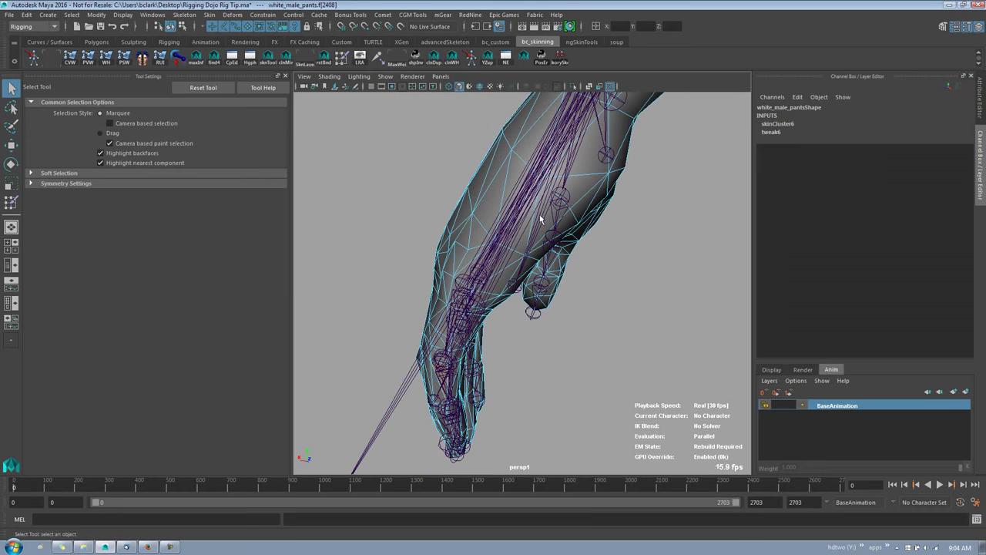
pyautogui.click(574, 206)
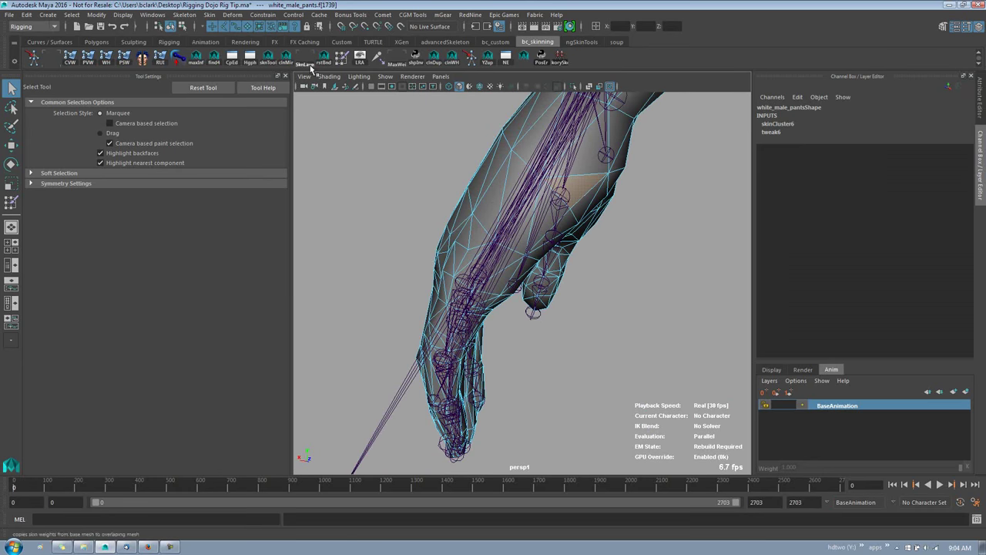
pyautogui.press('f')
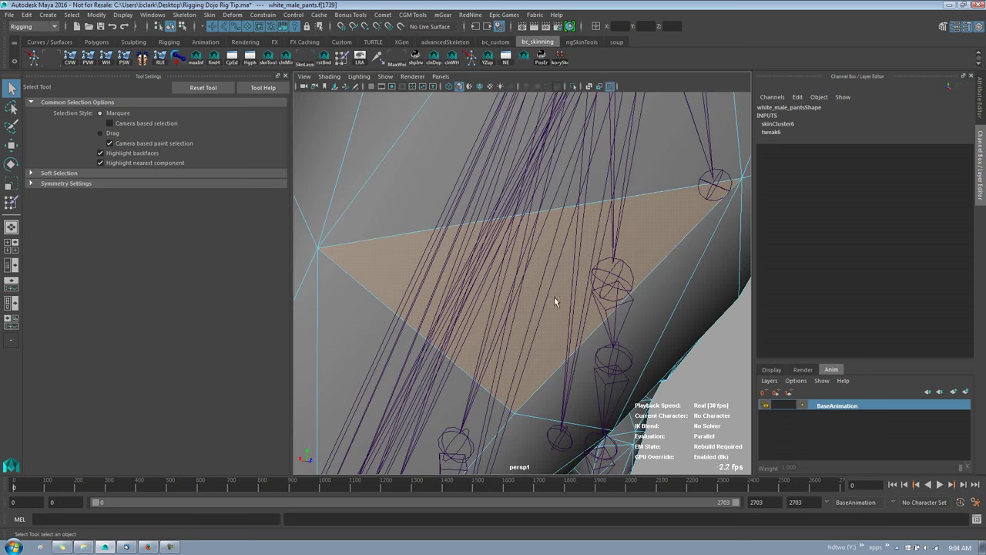
# - Select a face just above the wrist and frame it in the view
pyautogui.keyDown('alt'); pyautogui.moveTo(554, 296); pyautogui.dragTo(344, 247, button='right'); pyautogui.keyUp('alt')
pyautogui.keyDown('alt'); pyautogui.moveTo(400, 253); pyautogui.dragTo(560, 216); pyautogui.keyUp('alt')
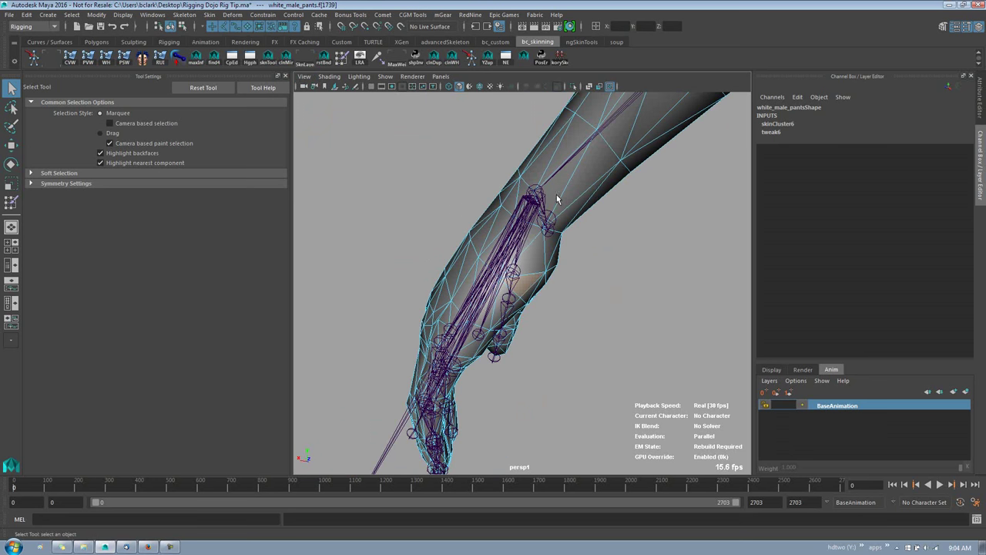
pyautogui.click(558, 199)
pyautogui.press('f')
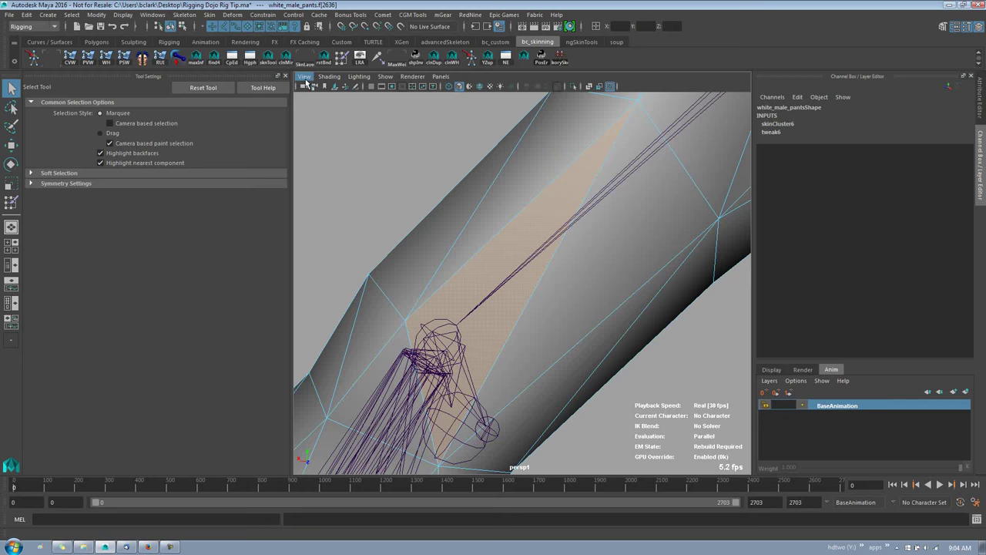
# - Select a face at the base of the index finger and align the camera to it
pyautogui.keyDown('alt'); pyautogui.moveTo(356, 133); pyautogui.dragTo(546, 271); pyautogui.keyUp('alt')
pyautogui.keyDown('alt'); pyautogui.moveTo(547, 271); pyautogui.dragTo(361, 251, button='right'); pyautogui.keyUp('alt')
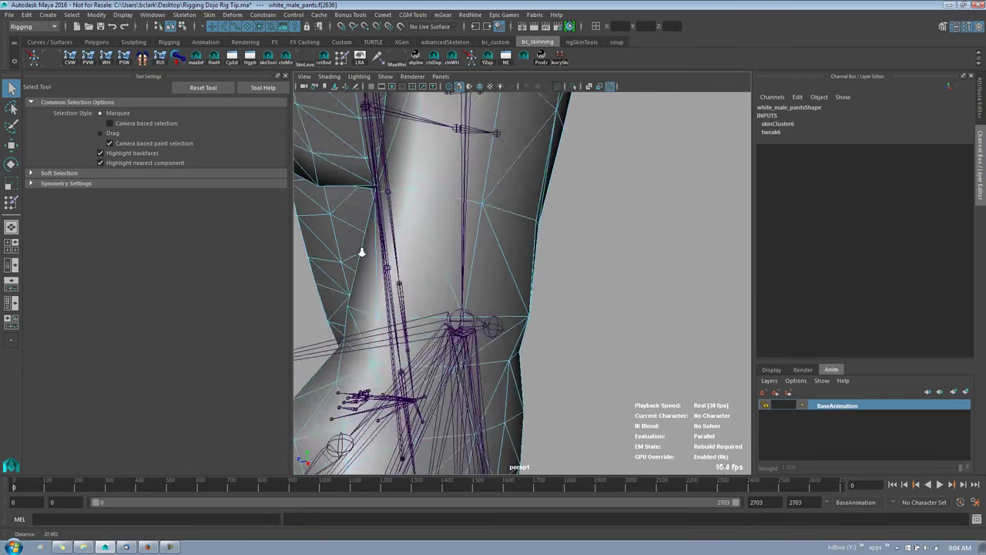
pyautogui.keyDown('alt'); pyautogui.moveTo(361, 252); pyautogui.dragTo(422, 71, button='middle'); pyautogui.keyUp('alt')
pyautogui.keyDown('alt'); pyautogui.moveTo(422, 71); pyautogui.dragTo(439, 257); pyautogui.keyUp('alt')
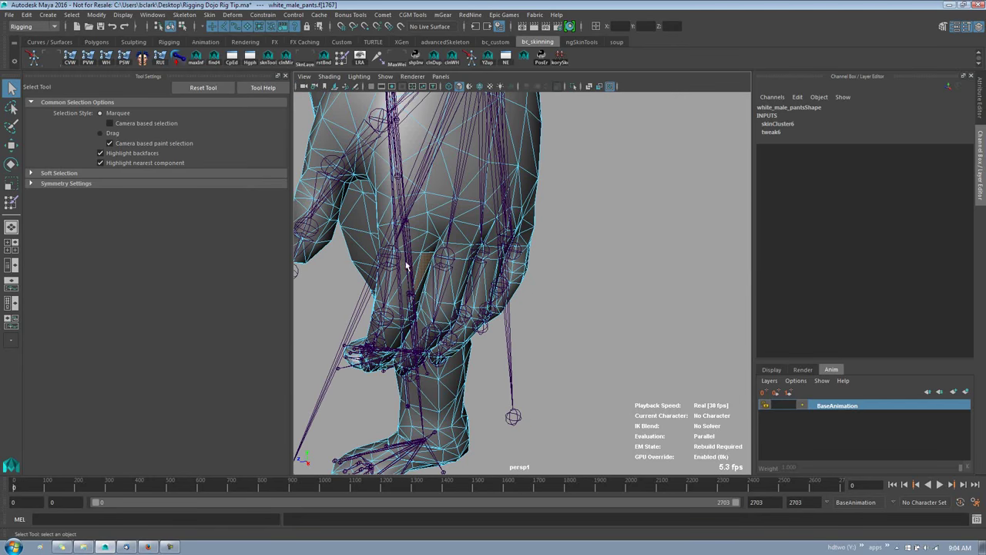
pyautogui.press('f')
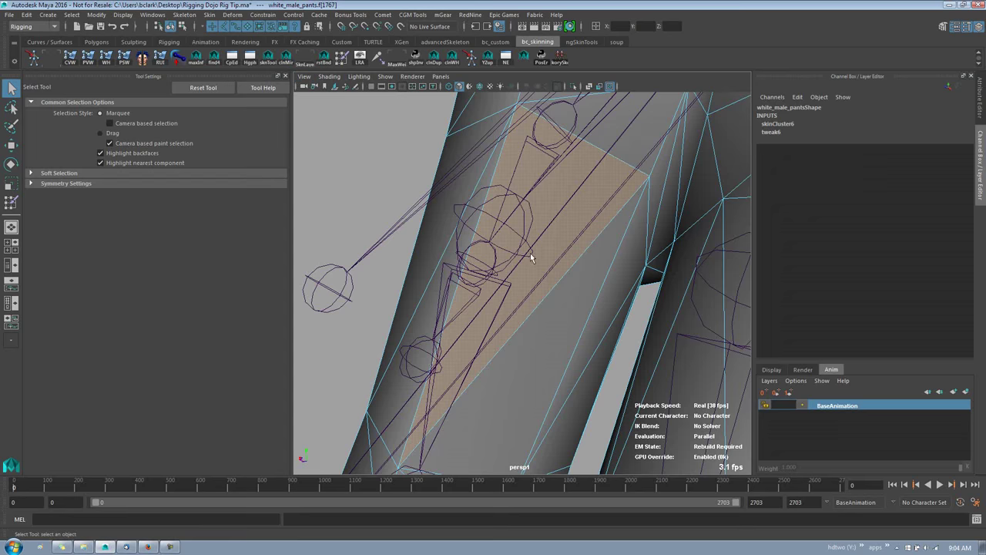
# - Roll the camera with the Roll Tool until the middle fingers stand upright, then clear the face selection
pyautogui.keyDown('alt'); pyautogui.moveTo(530, 257); pyautogui.dragTo(344, 222, button='right'); pyautogui.keyUp('alt')
pyautogui.keyDown('alt'); pyautogui.moveTo(395, 220); pyautogui.dragTo(316, 152, button='middle'); pyautogui.keyUp('alt')
pyautogui.keyDown('alt'); pyautogui.moveTo(536, 316); pyautogui.dragTo(525, 282, button='middle'); pyautogui.keyUp('alt')
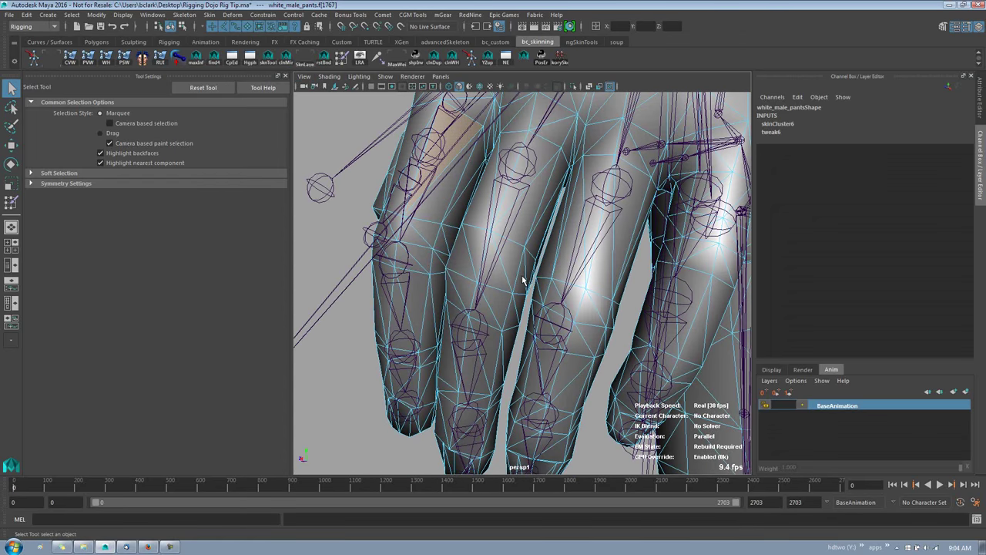
pyautogui.keyDown('alt'); pyautogui.moveTo(523, 277); pyautogui.dragTo(530, 283); pyautogui.keyUp('alt')
pyautogui.keyDown('alt'); pyautogui.moveTo(518, 273); pyautogui.dragTo(510, 192, button='middle'); pyautogui.keyUp('alt')
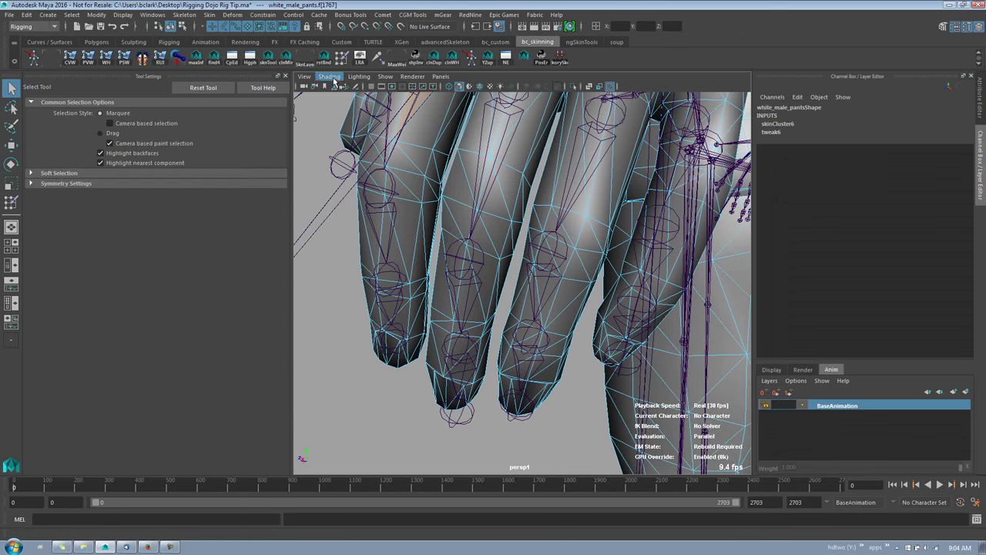
pyautogui.click(305, 77)
pyautogui.moveTo(370, 264)
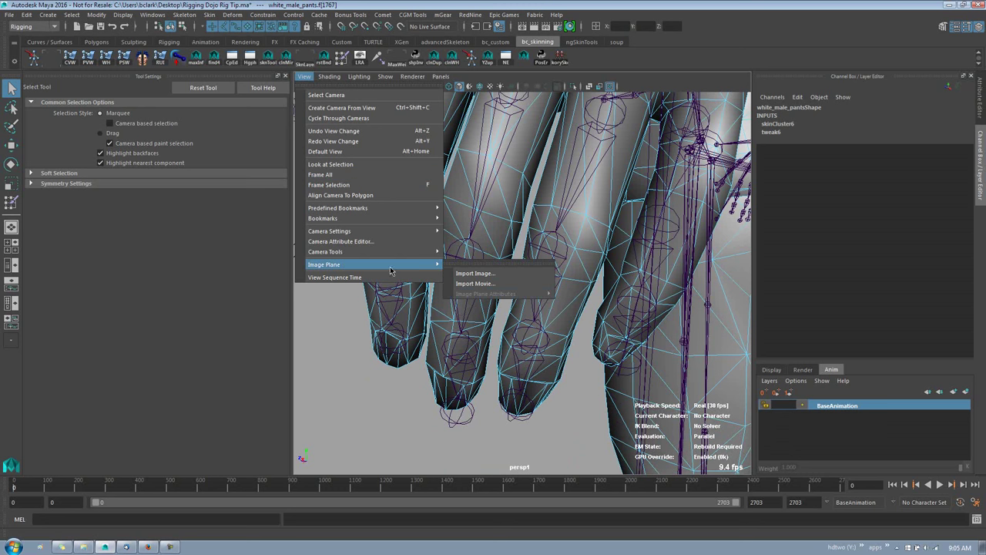
pyautogui.moveTo(403, 237)
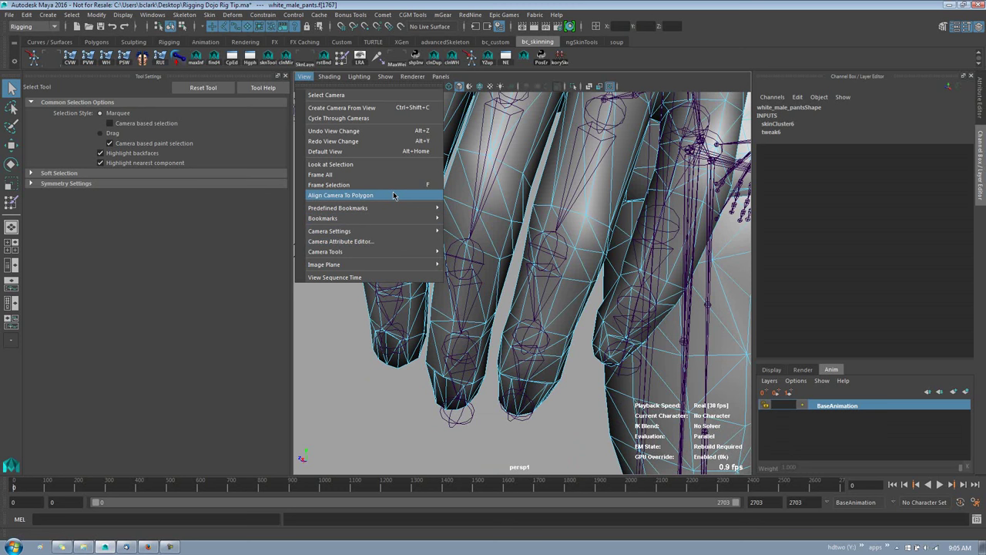
pyautogui.moveTo(412, 254)
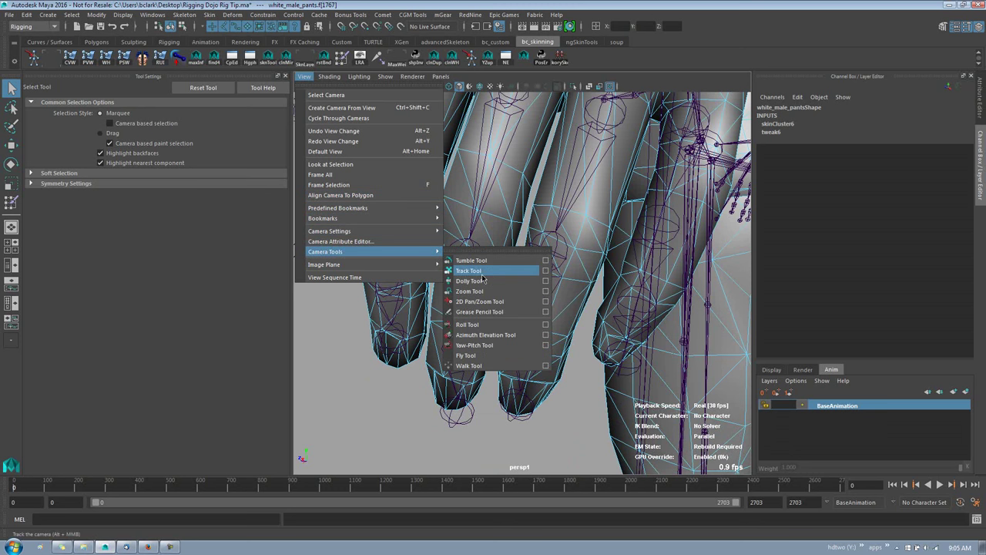
pyautogui.click(493, 326)
pyautogui.moveTo(518, 410); pyautogui.dragTo(562, 399)
pyautogui.press('q')
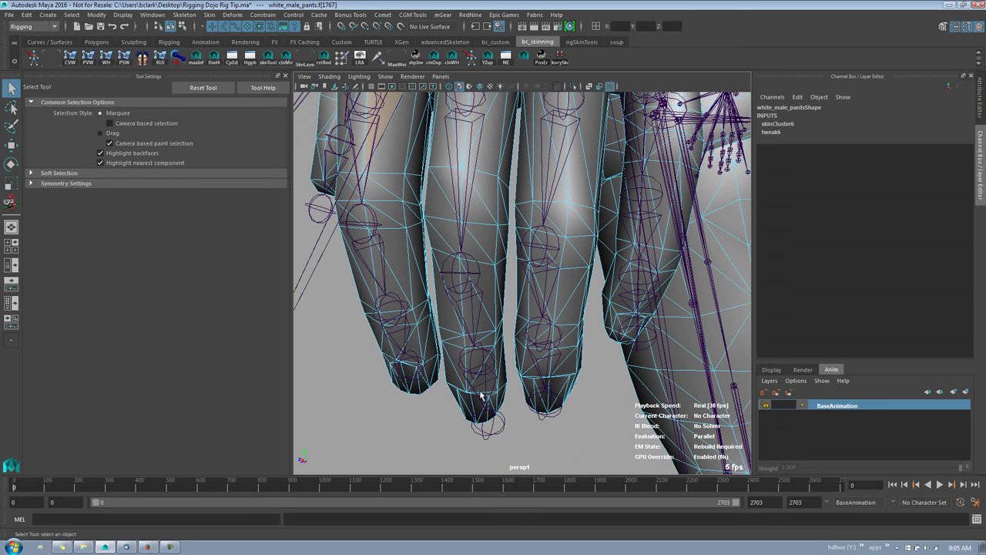
pyautogui.keyDown('alt'); pyautogui.moveTo(506, 408); pyautogui.dragTo(473, 373); pyautogui.keyUp('alt')
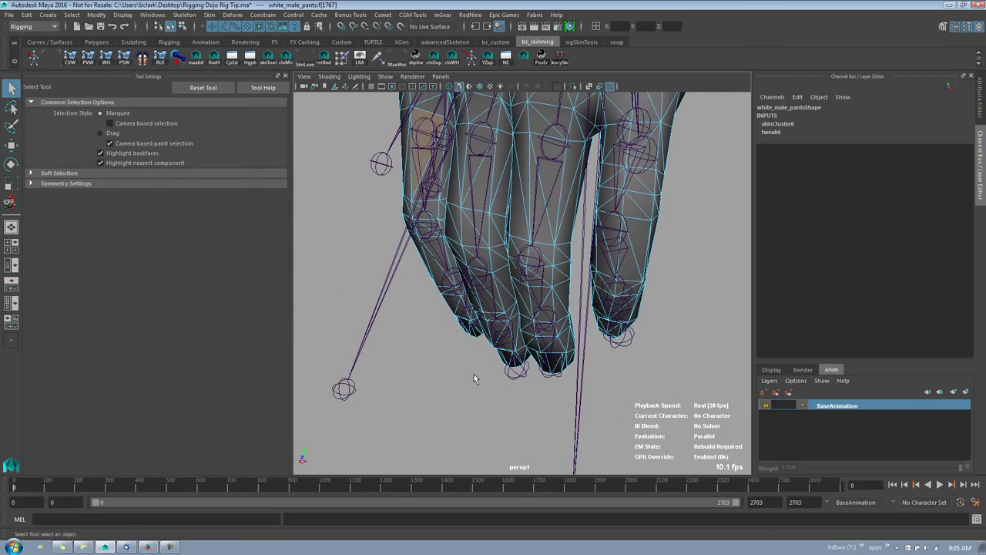
pyautogui.click(429, 410)
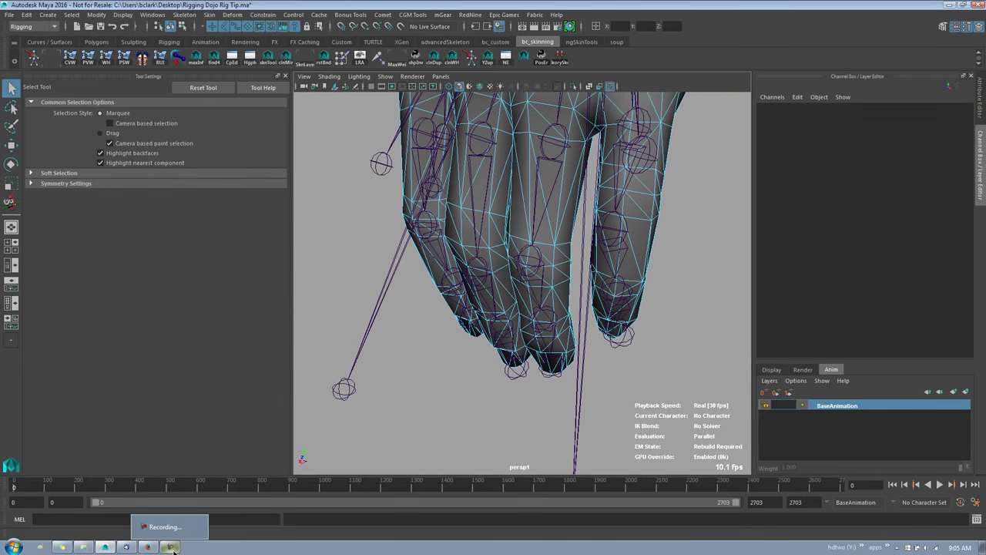